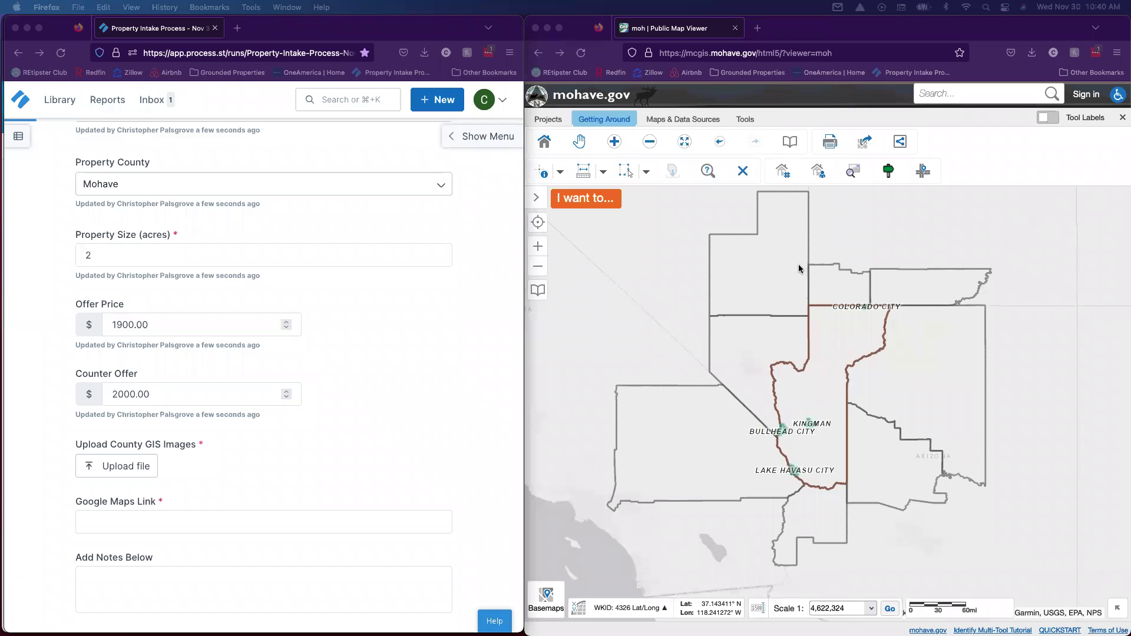
# Step: Search the county map viewer for parcel number 33409175 to list matching results
pyautogui.scroll(5, 123, 235)
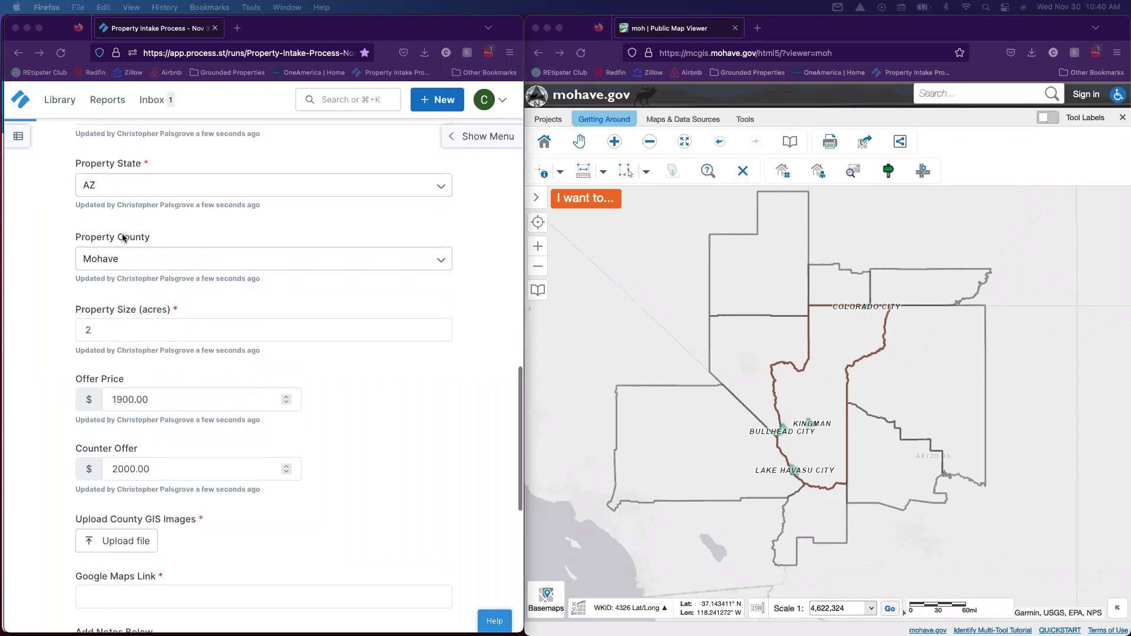
pyautogui.scroll(-1, 122, 237)
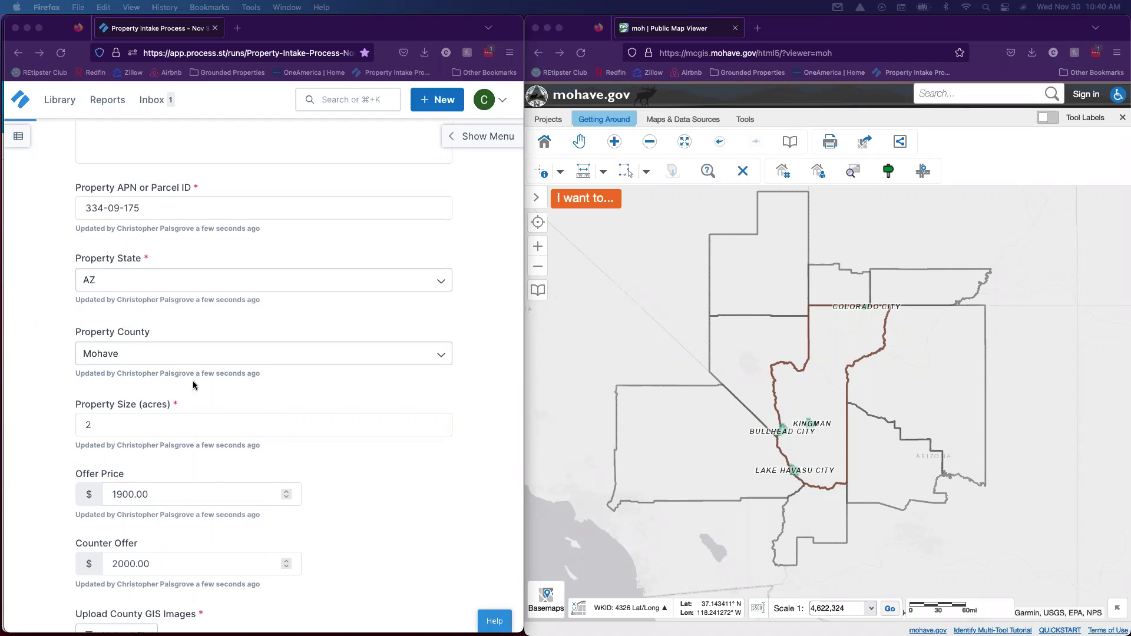
pyautogui.scroll(-2, 208, 486)
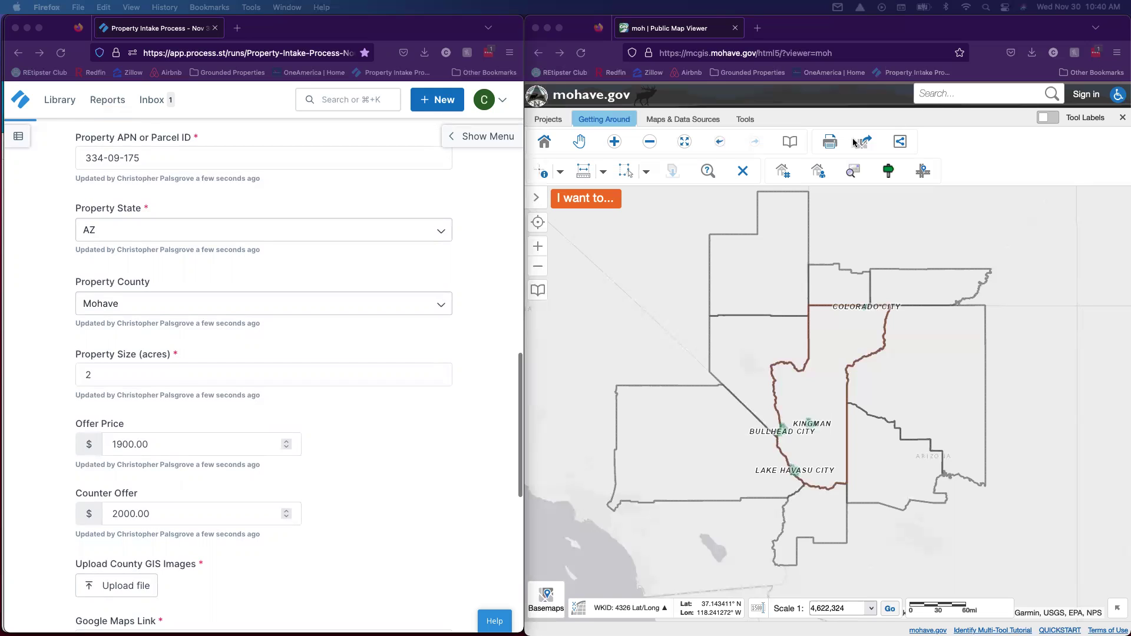
pyautogui.click(938, 92)
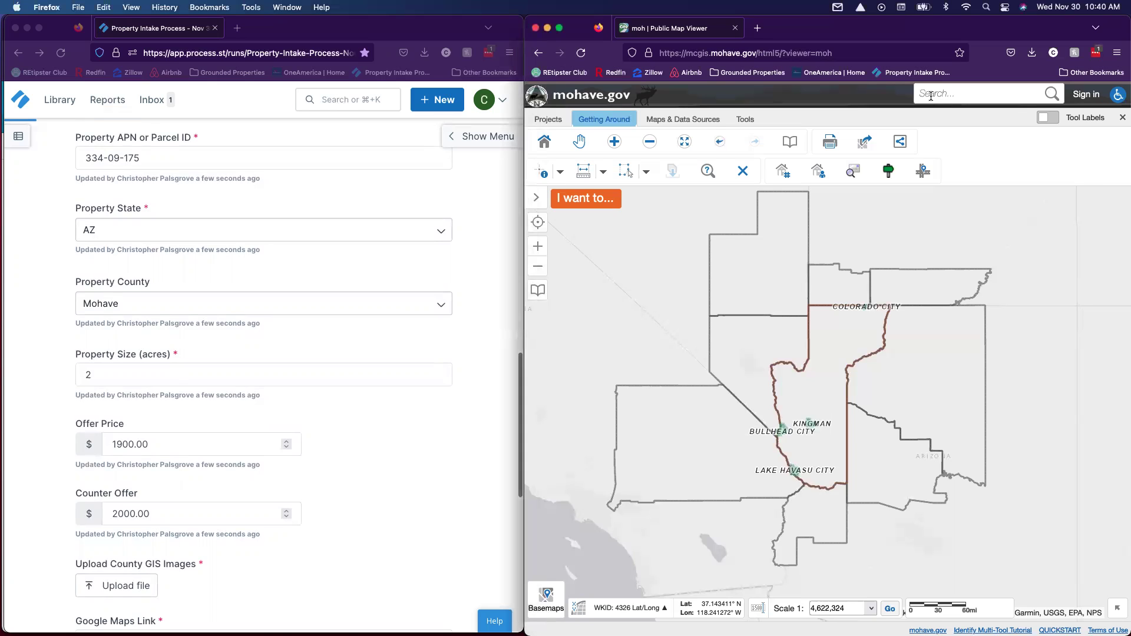
pyautogui.write('33409175')
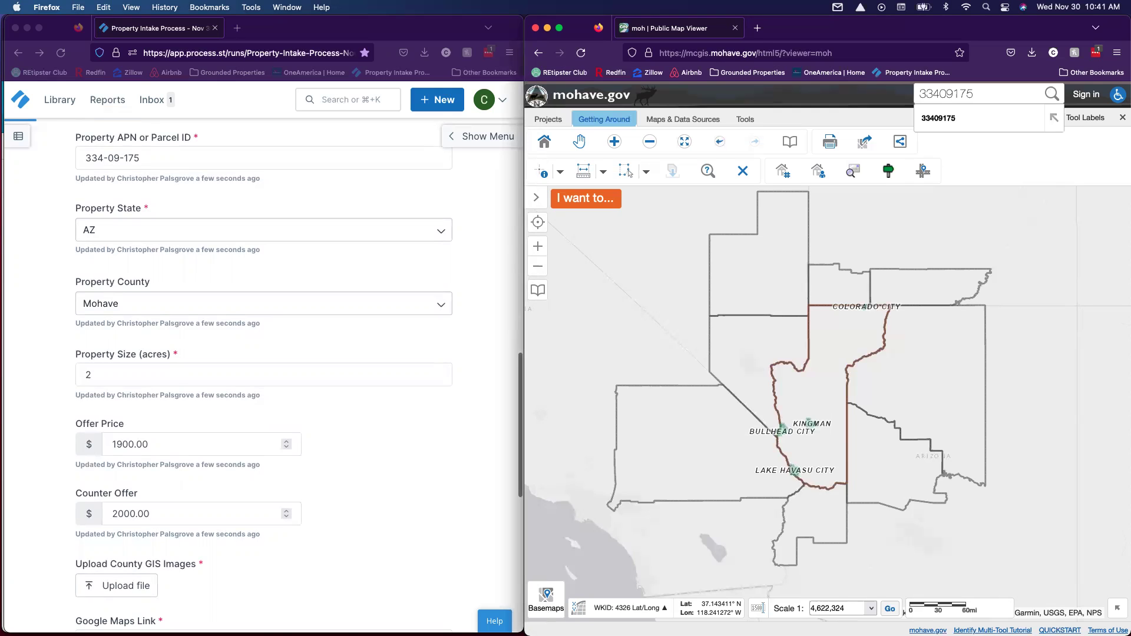
pyautogui.press('Return')
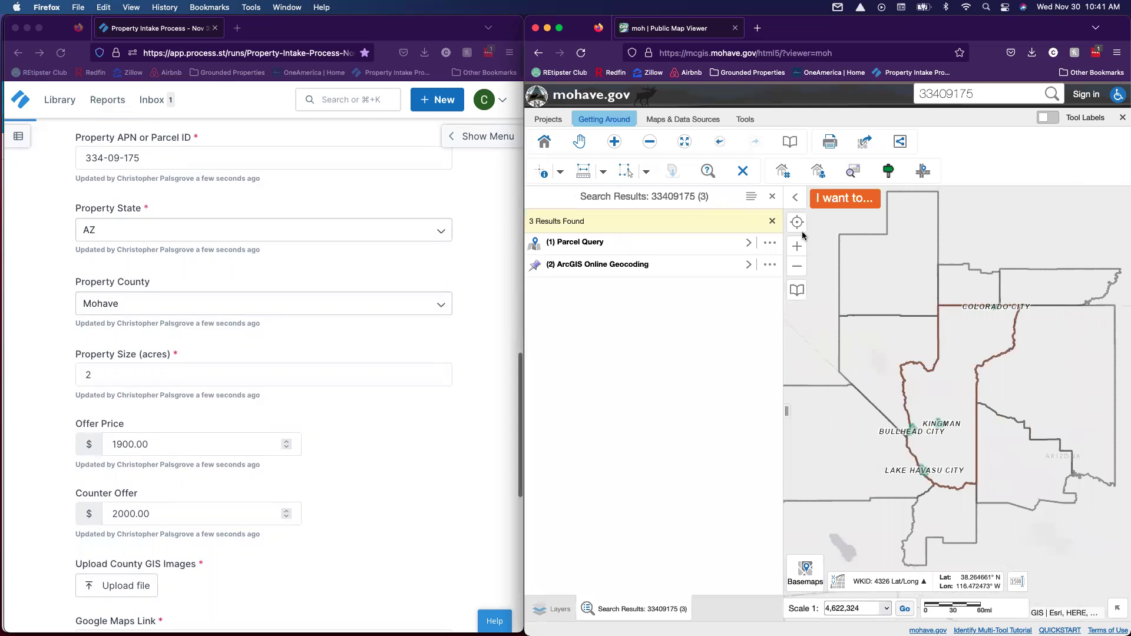
# Step: Open the Parcel Query result for APN 334-09-175, zoom to it, then zoom out two levels
pyautogui.click(720, 247)
pyautogui.click(770, 219)
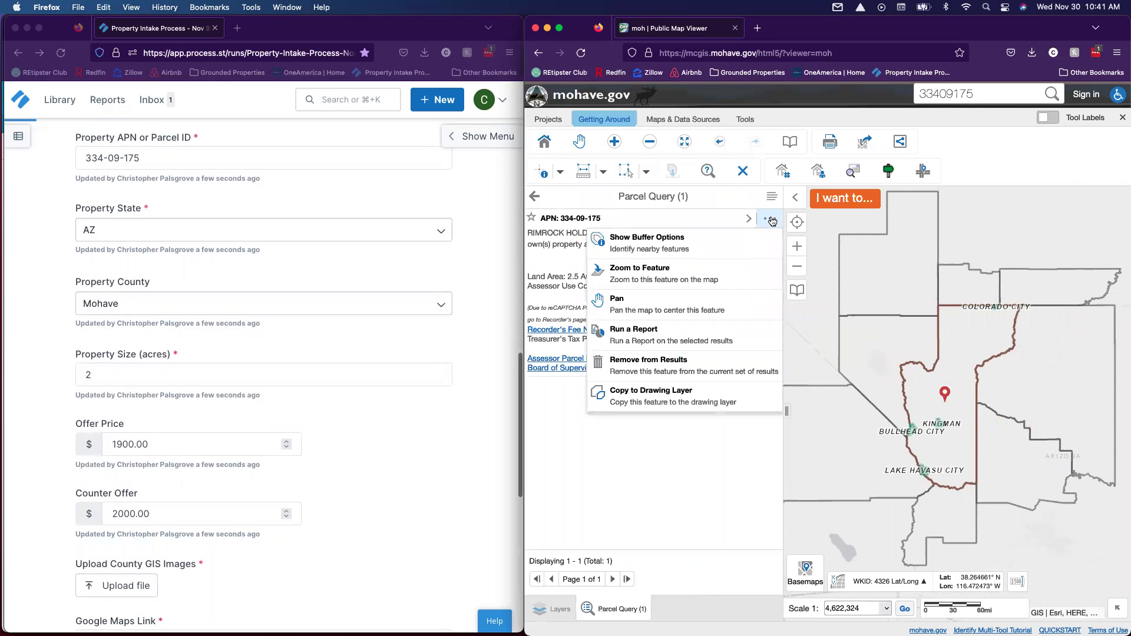
pyautogui.click(704, 276)
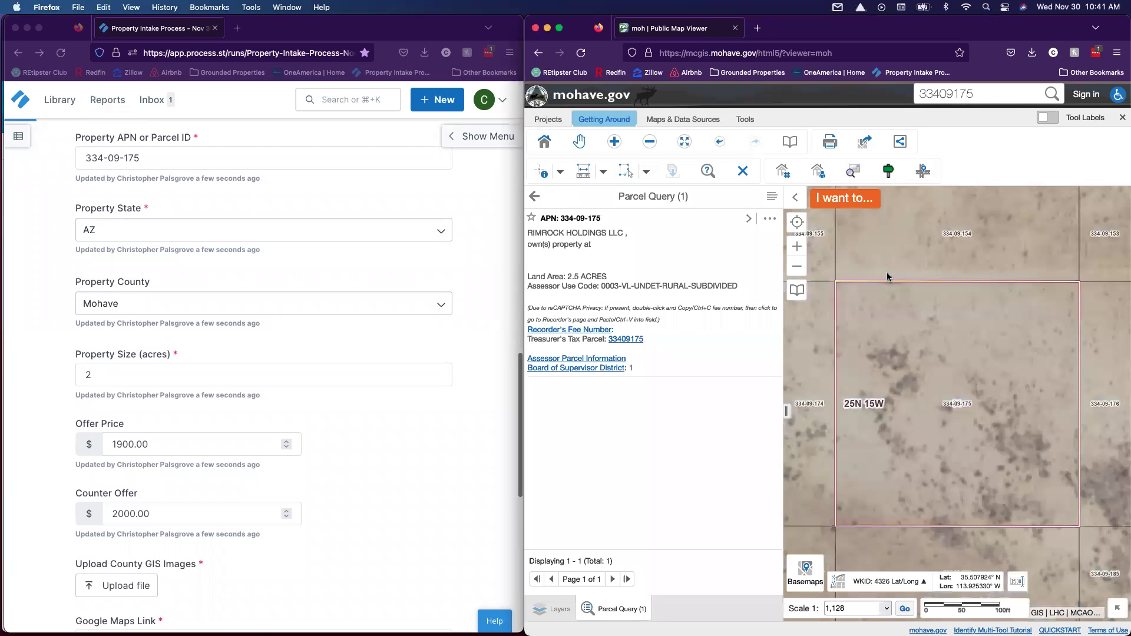
pyautogui.click(797, 269)
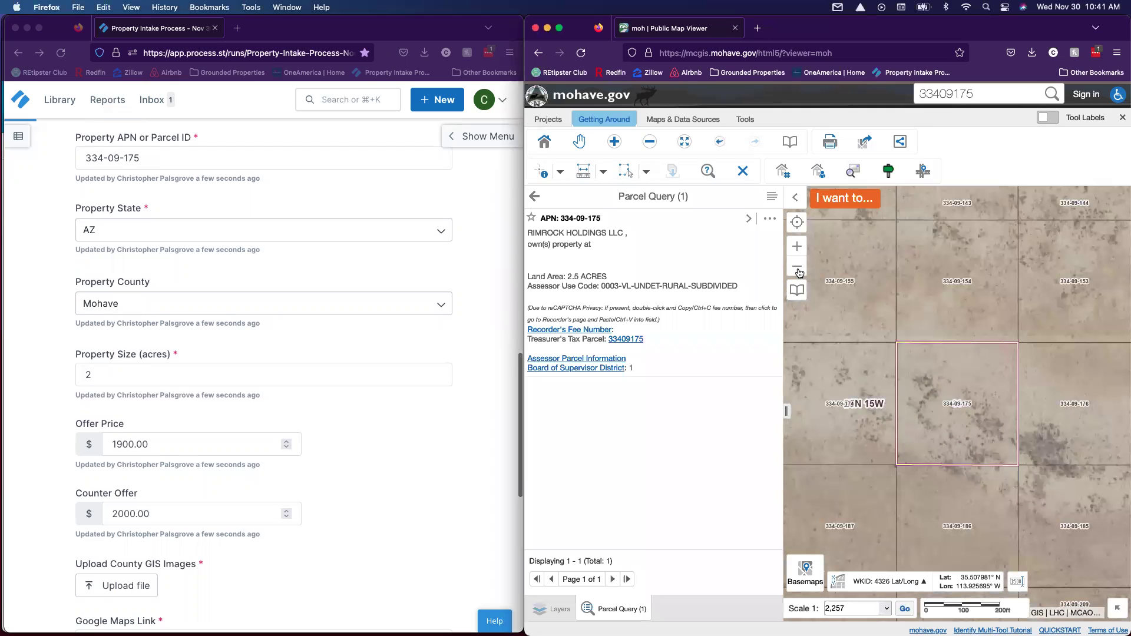
pyautogui.click(798, 270)
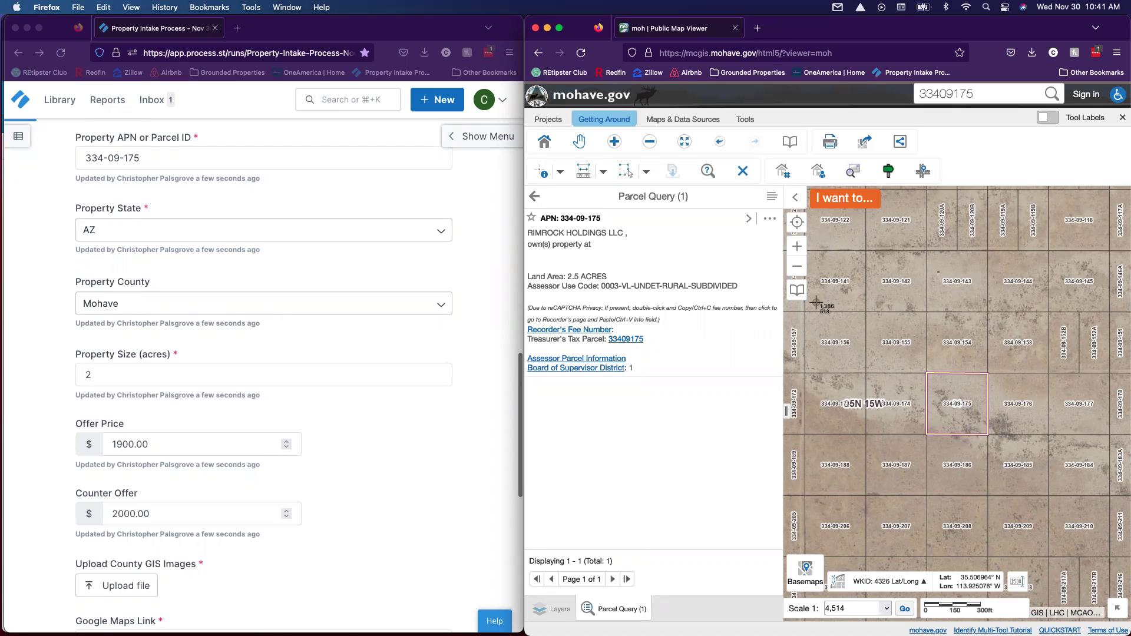
# Step: Zoom out to about 1:72,224 around the parcel and pan east to show sections and roads
pyautogui.moveTo(816, 303); pyautogui.dragTo(1102, 545)
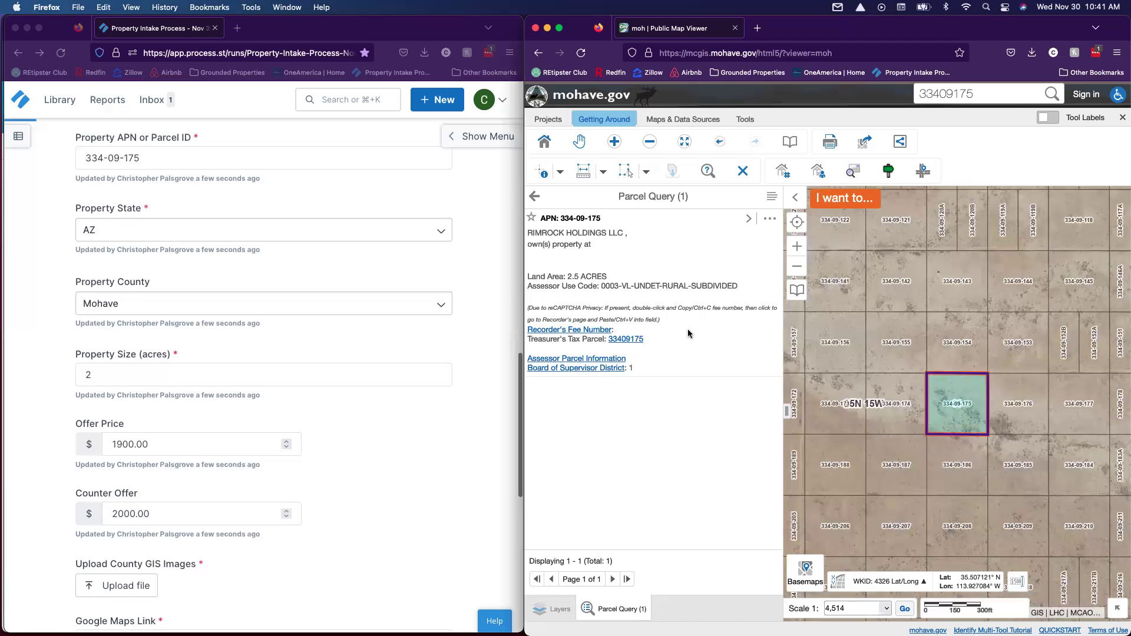
pyautogui.click(797, 268)
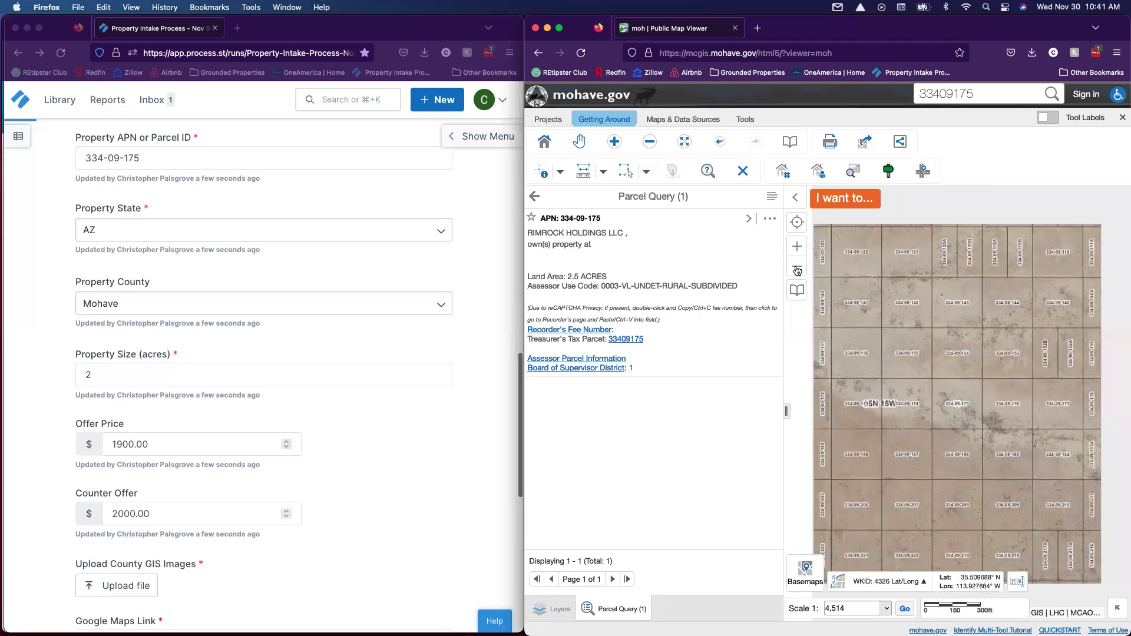
pyautogui.click(797, 268)
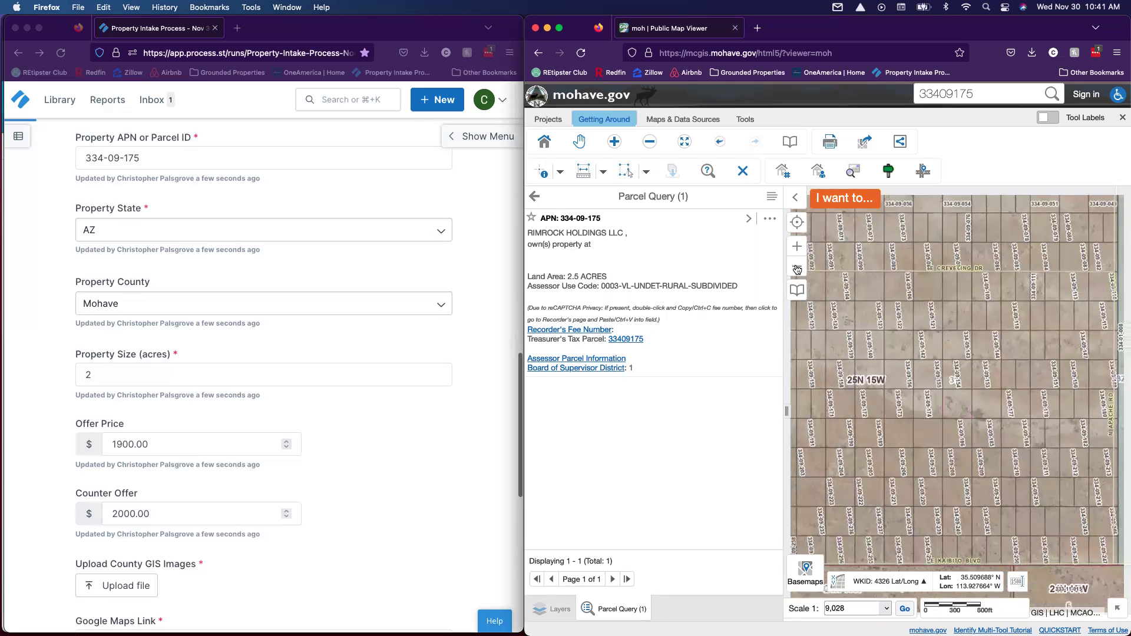
pyautogui.click(797, 269)
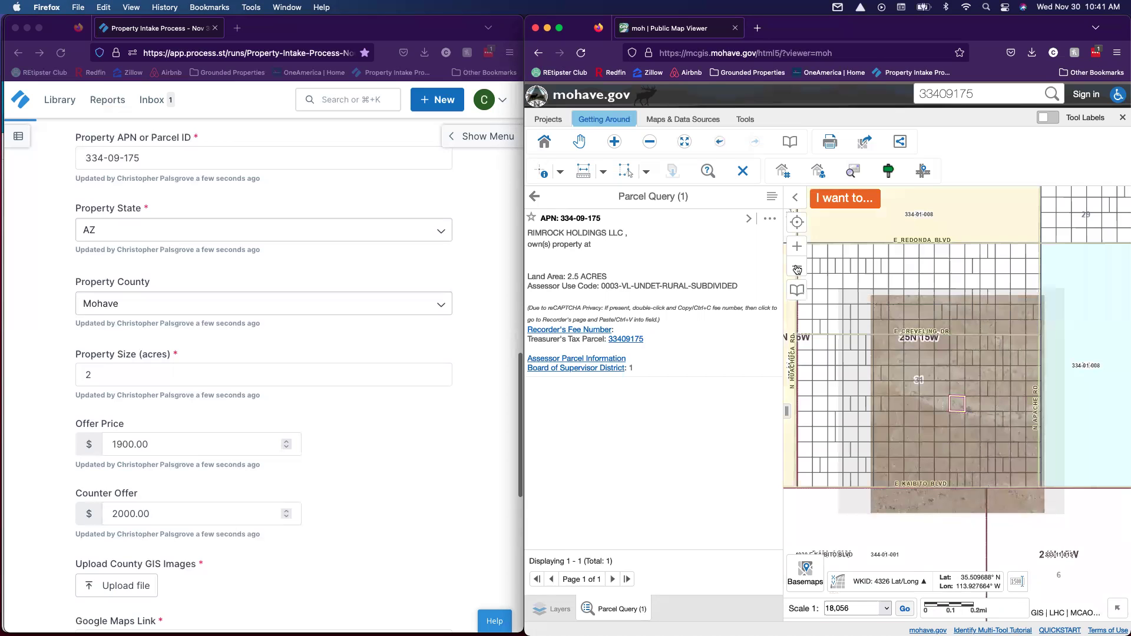
pyautogui.click(797, 268)
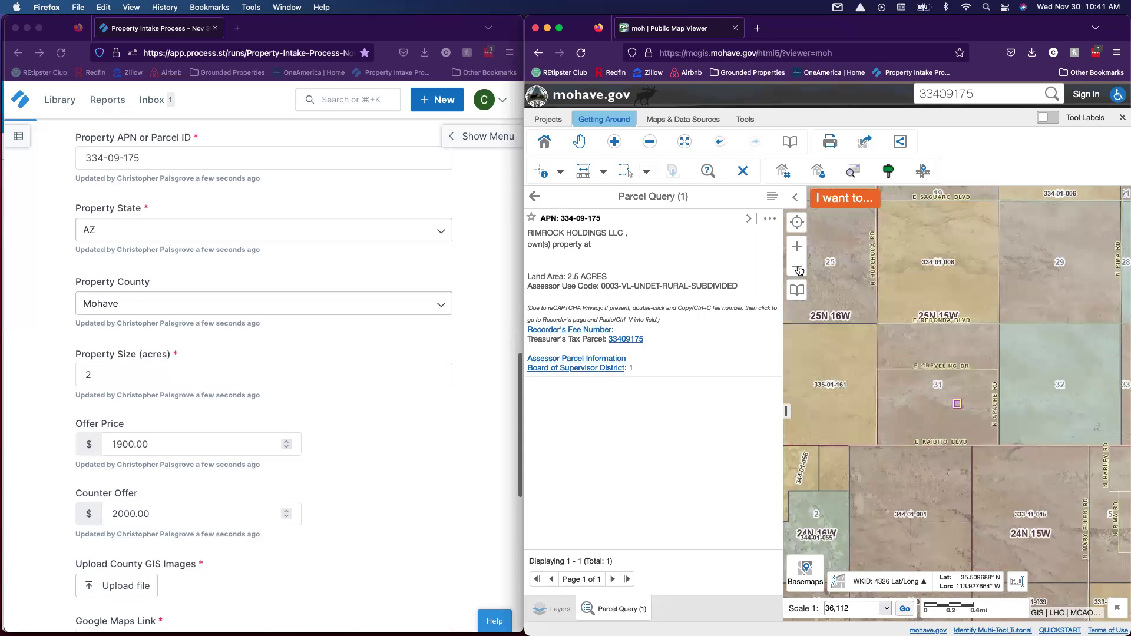
pyautogui.click(799, 270)
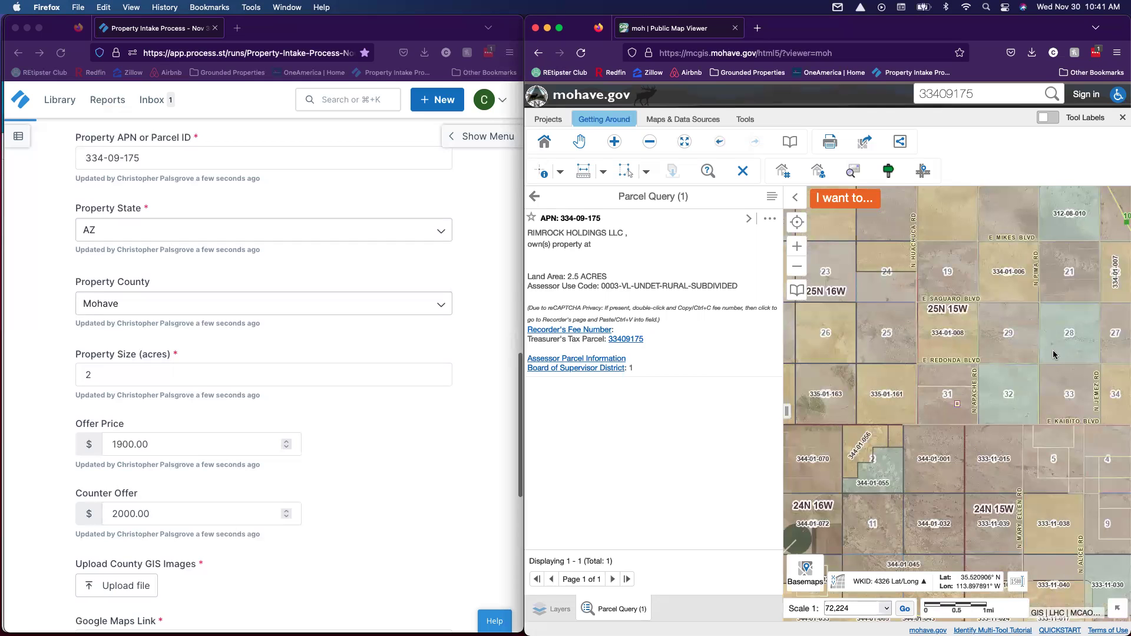
pyautogui.moveTo(1035, 374); pyautogui.dragTo(913, 379)
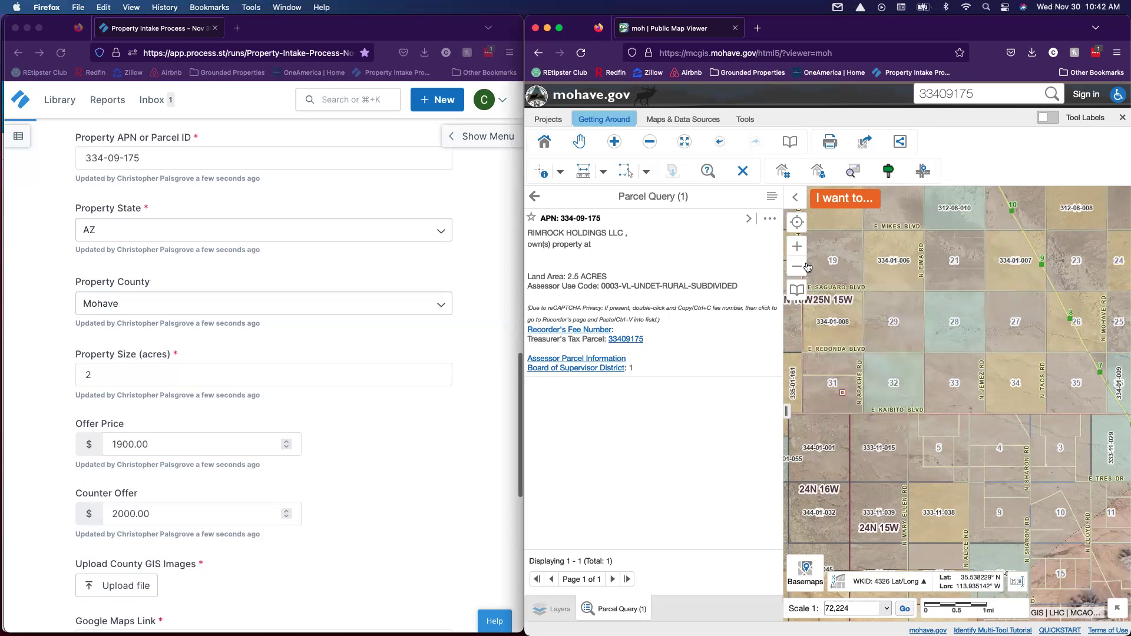
# Step: Zoom back to parcel 334-09-175, identify a point inside it, and copy its Lat/Lon readout
pyautogui.click(770, 219)
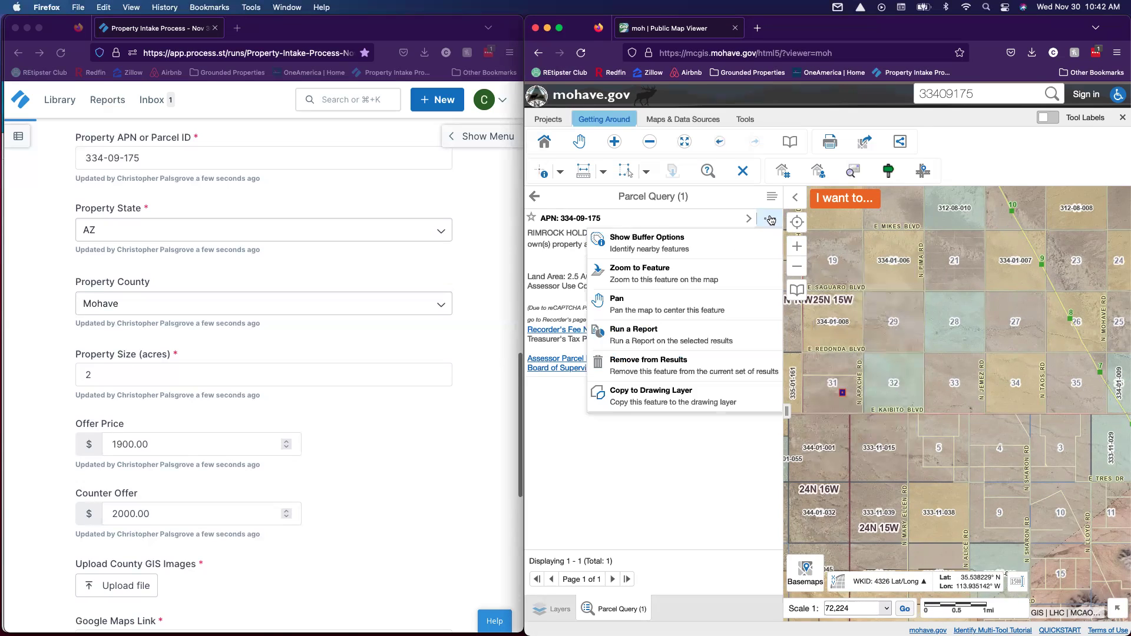
pyautogui.click(687, 274)
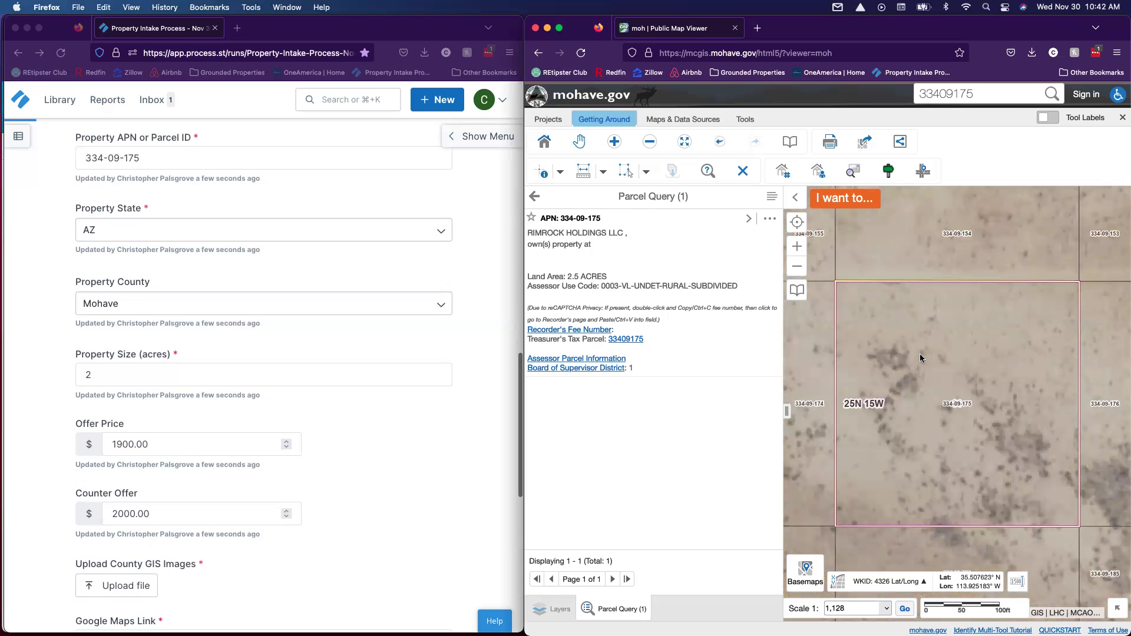
pyautogui.click(954, 425)
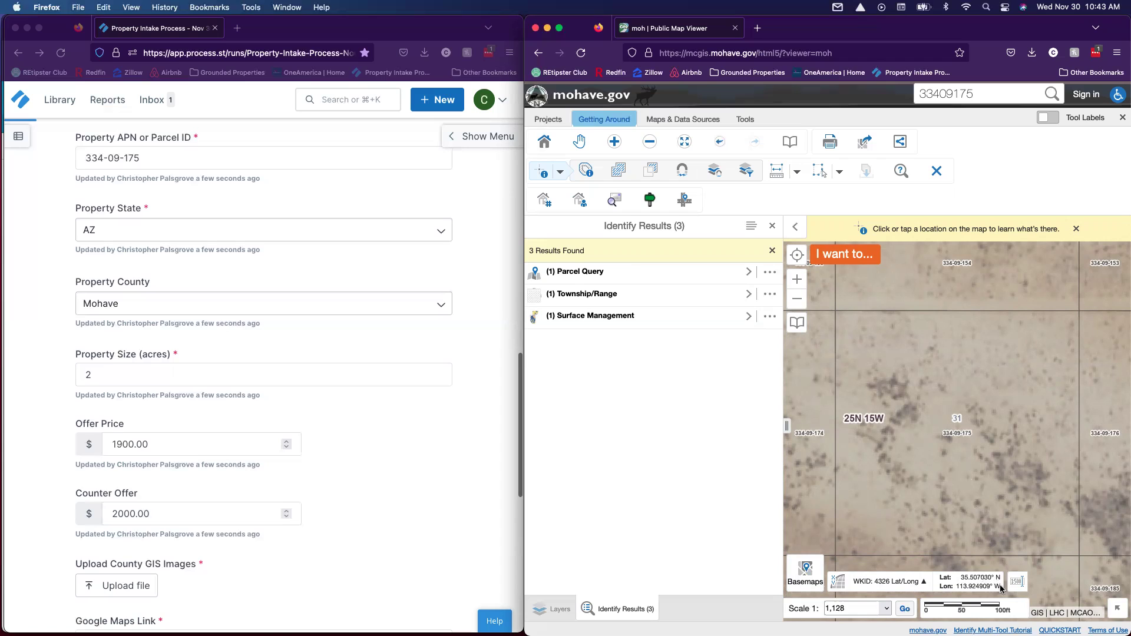
pyautogui.moveTo(1001, 587); pyautogui.dragTo(939, 580)
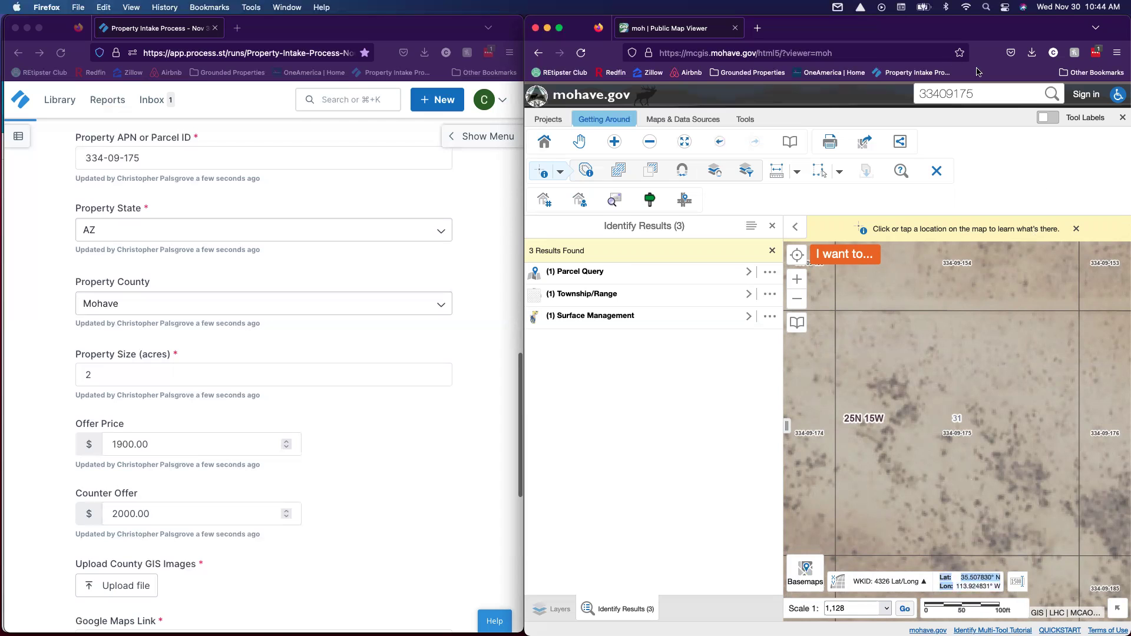
# Step: Open Google Maps in a new Firefox tab through a 'goog' address-bar search
pyautogui.click(760, 31)
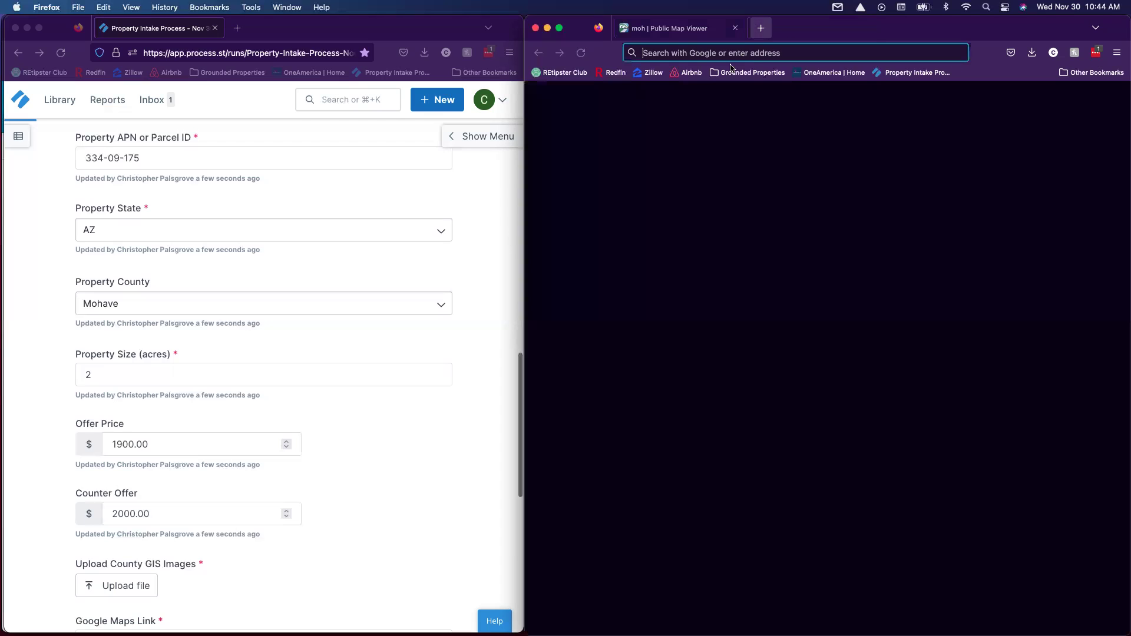
pyautogui.write('google.com/')
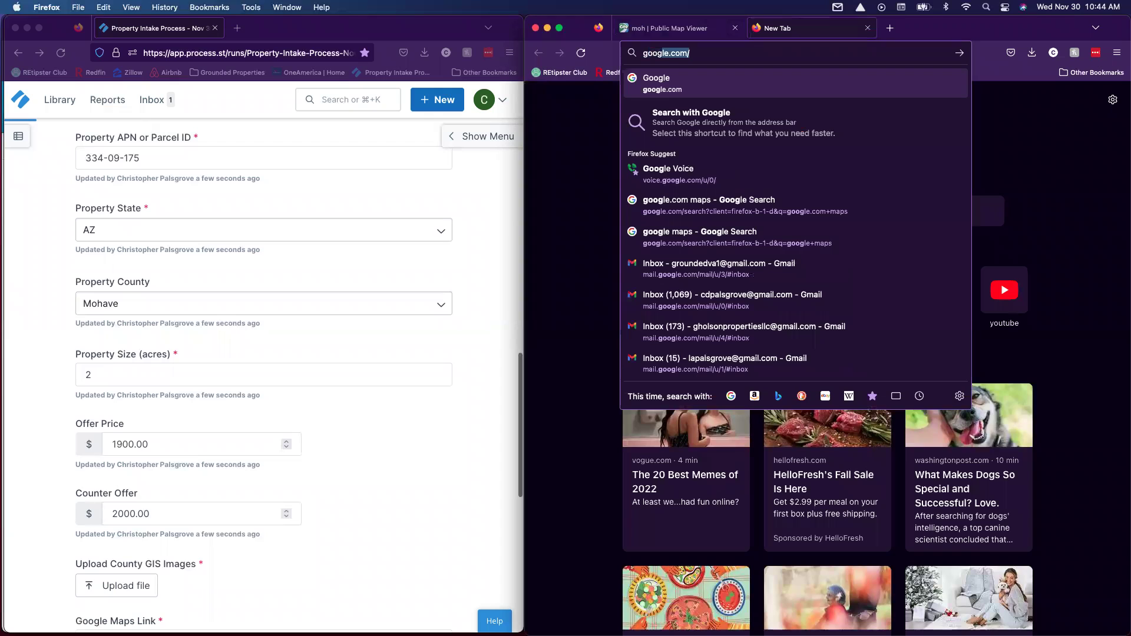
pyautogui.click(689, 159)
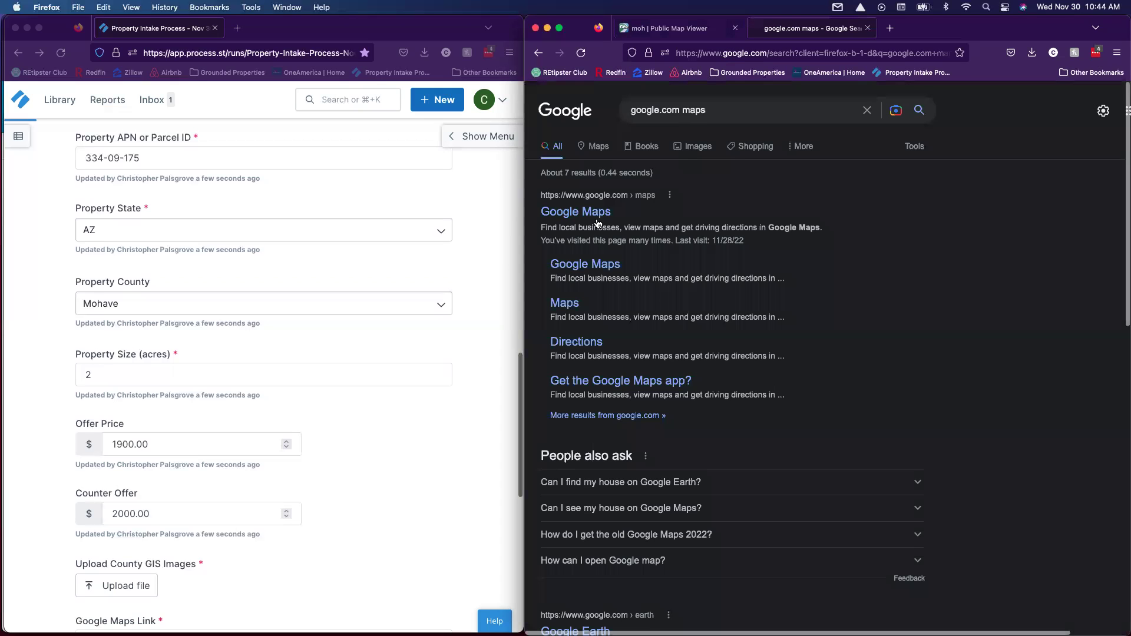
pyautogui.click(589, 216)
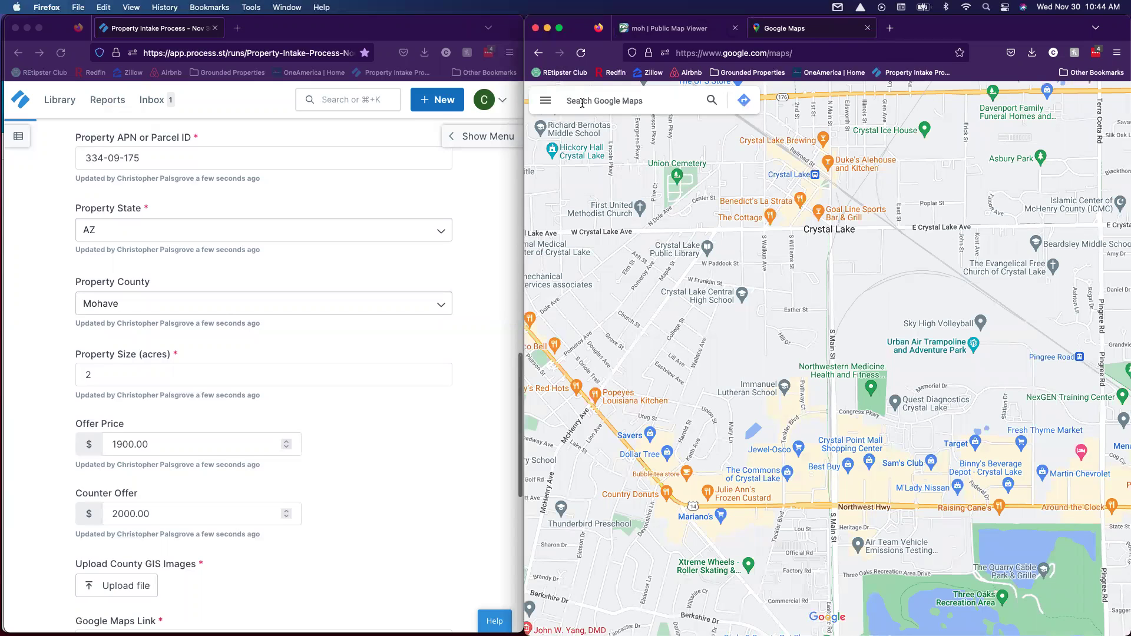
# Step: Paste the parcel coordinates, strip the Lat:/Lon: labels, and search 35.507030° N 113.924909° W
pyautogui.press('super+v')
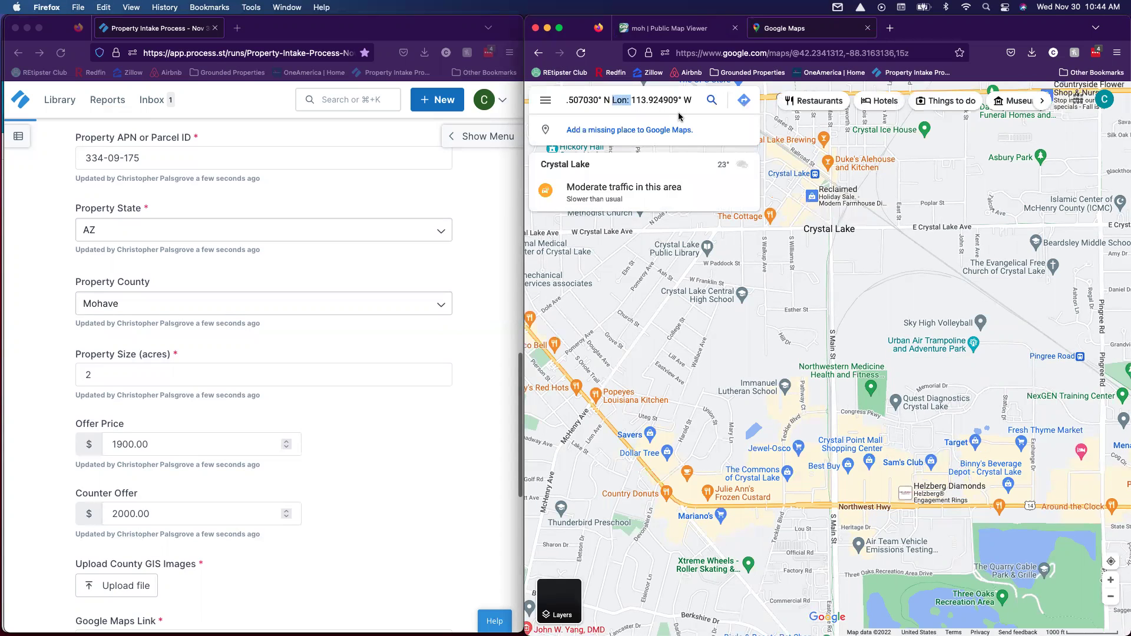
pyautogui.press('BackSpace')
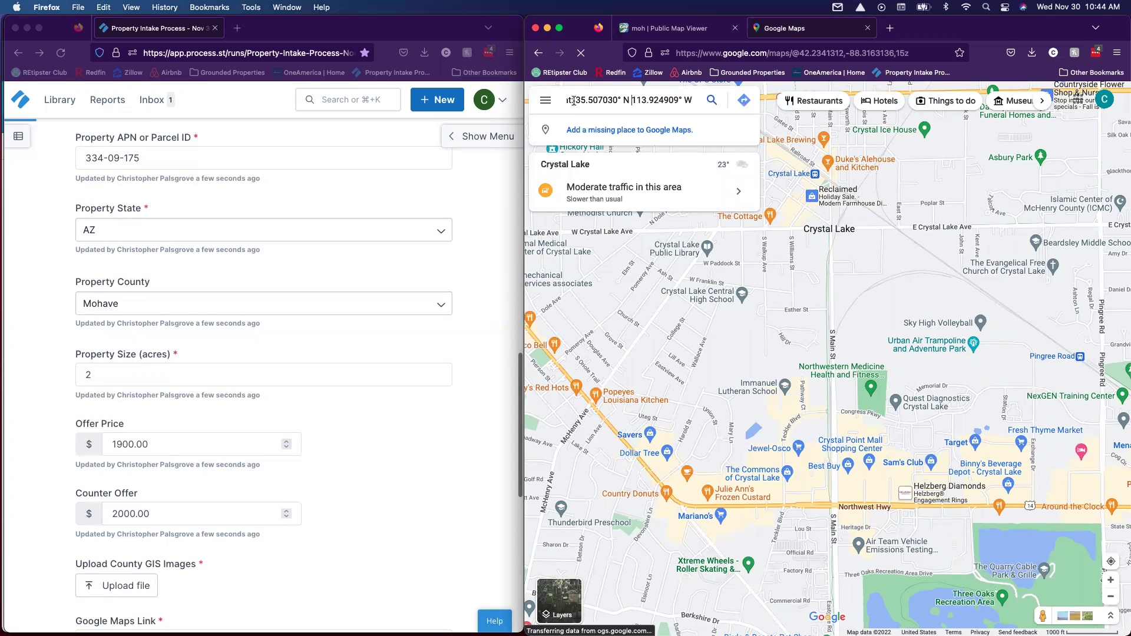
pyautogui.press('BackSpace')
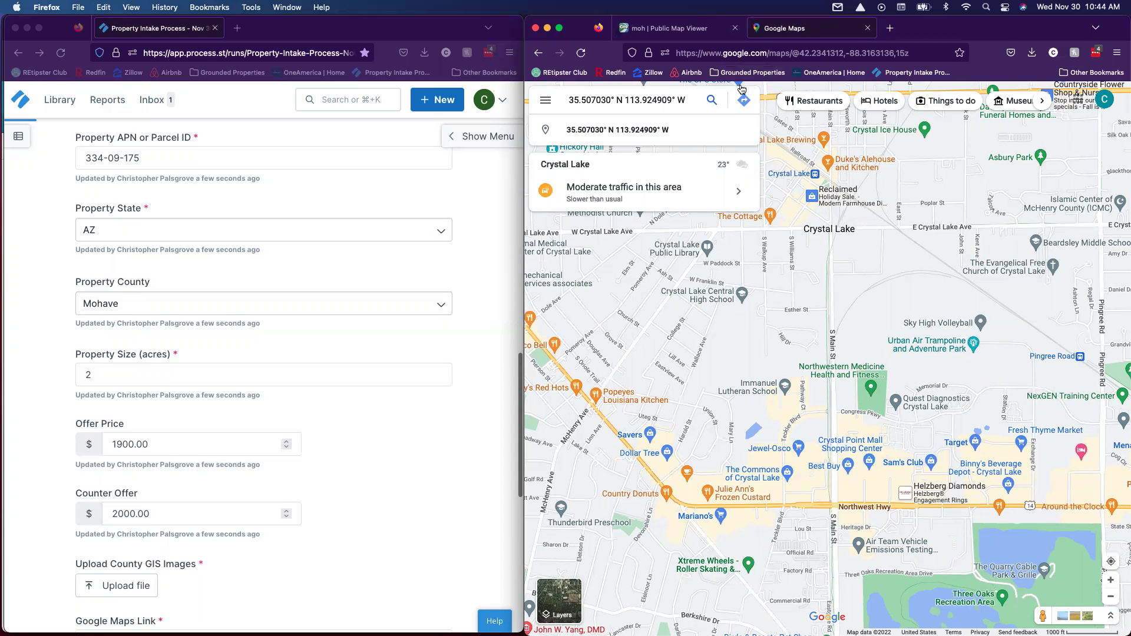
pyautogui.doubleClick(620, 100)
pyautogui.click(685, 101)
pyautogui.click(746, 101)
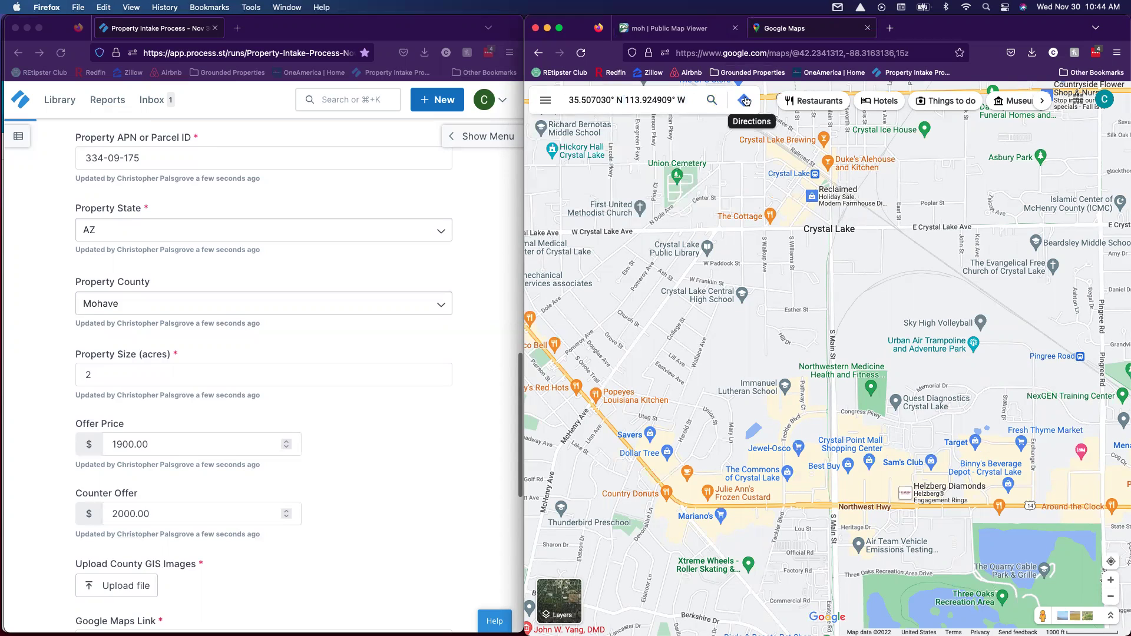
pyautogui.click(708, 101)
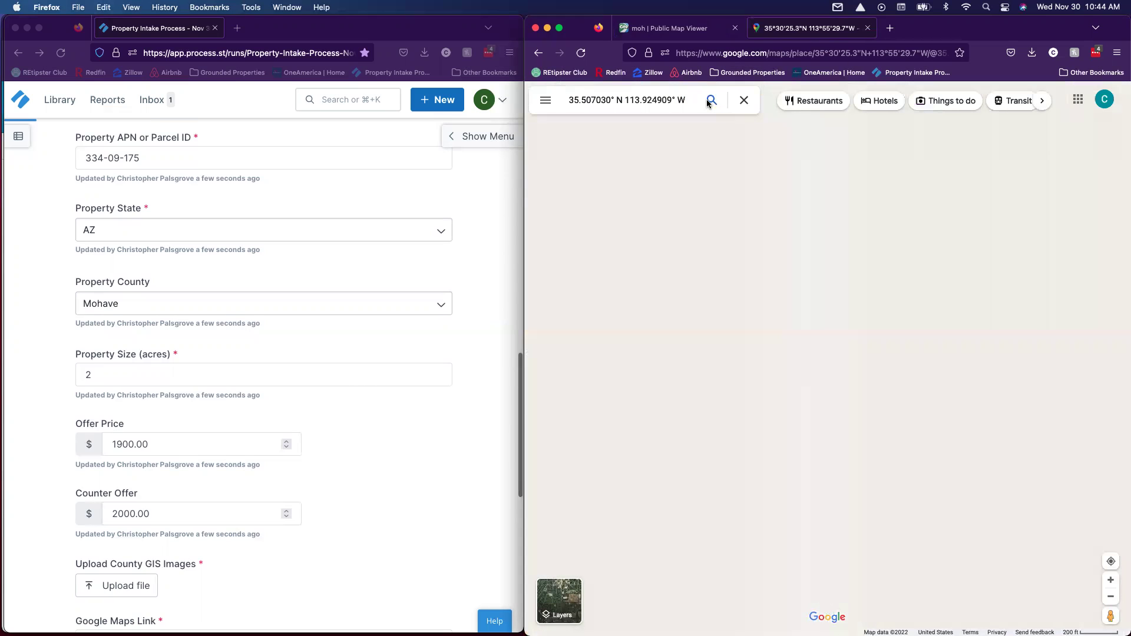